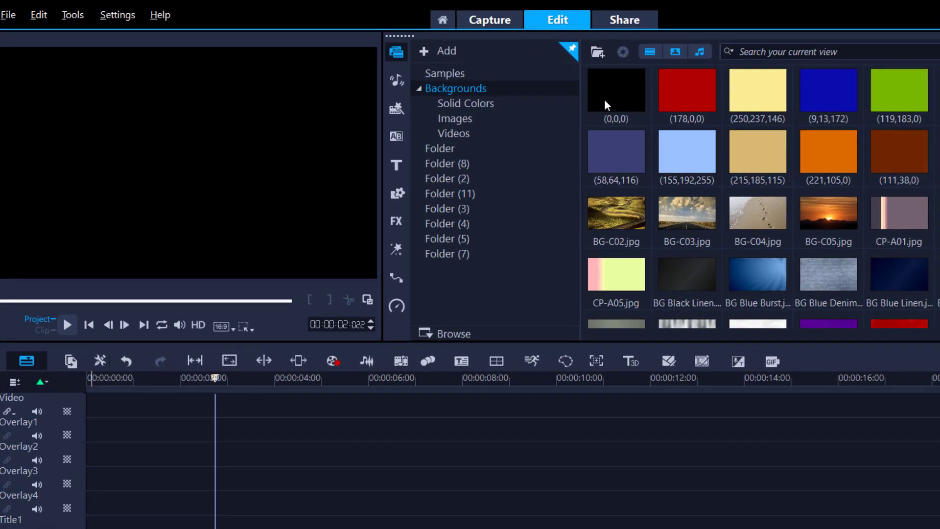
Place a solid black clip at the start of the Video track and apply the NewBlue Titler Pro 5 filter to it.
click(505, 83)
drag(476, 254, 306, 394)
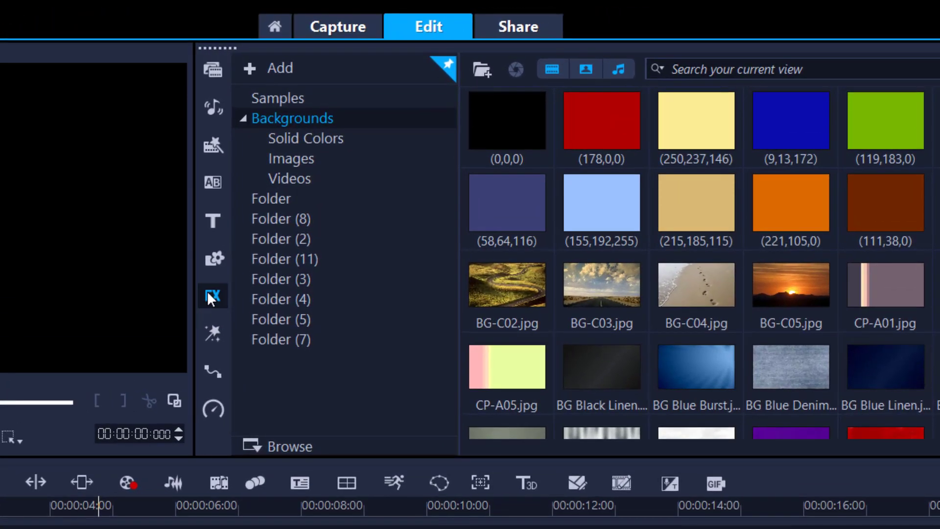
click(211, 296)
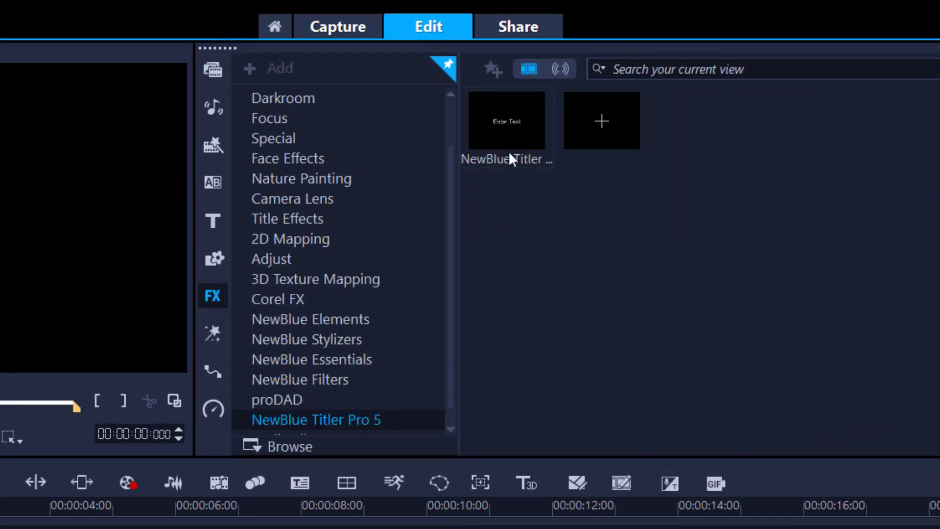
drag(510, 140, 204, 398)
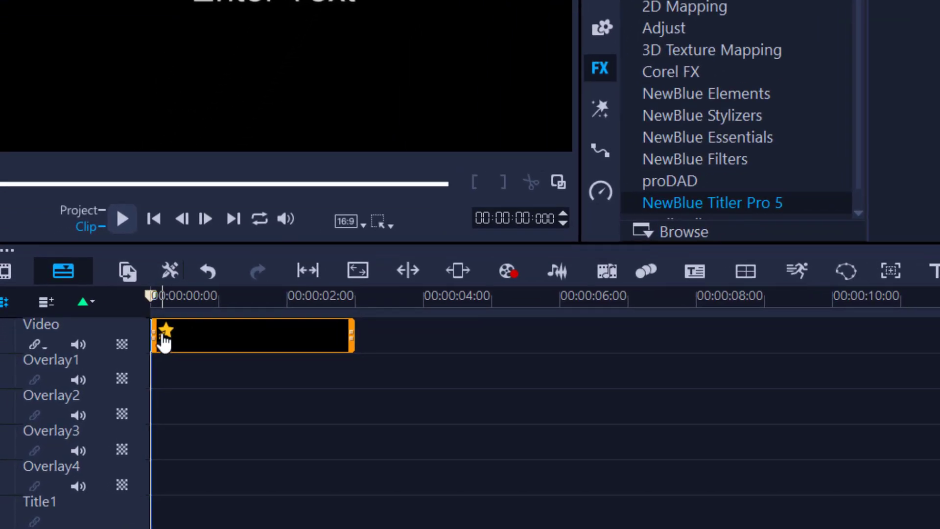
Bring up the black clip's NewBlue Titler Pro 5 filter in its clip options.
right_click(165, 342)
mouse_move(186, 345)
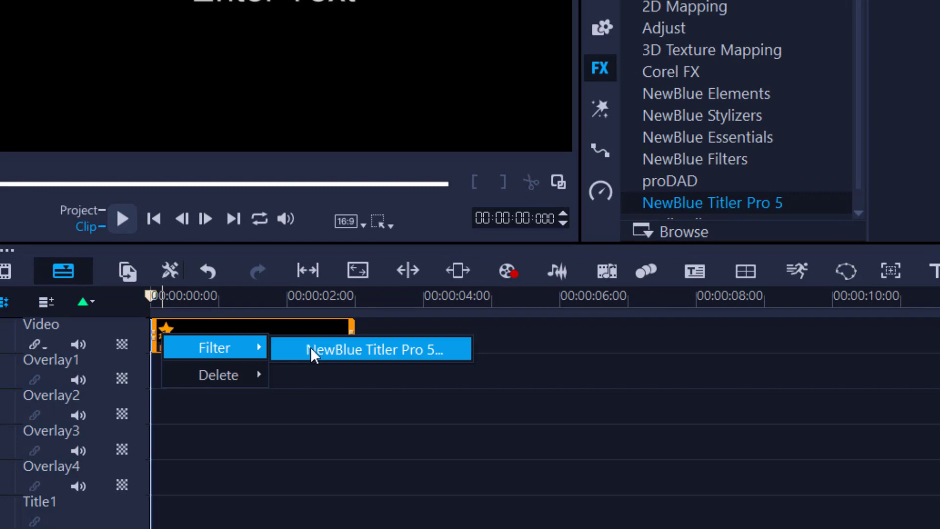
click(310, 348)
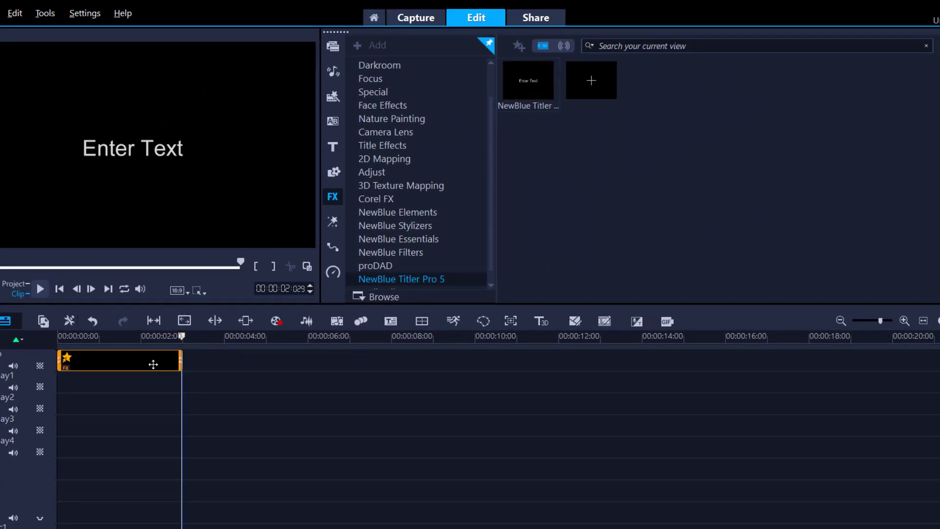
double_click(154, 365)
click(783, 44)
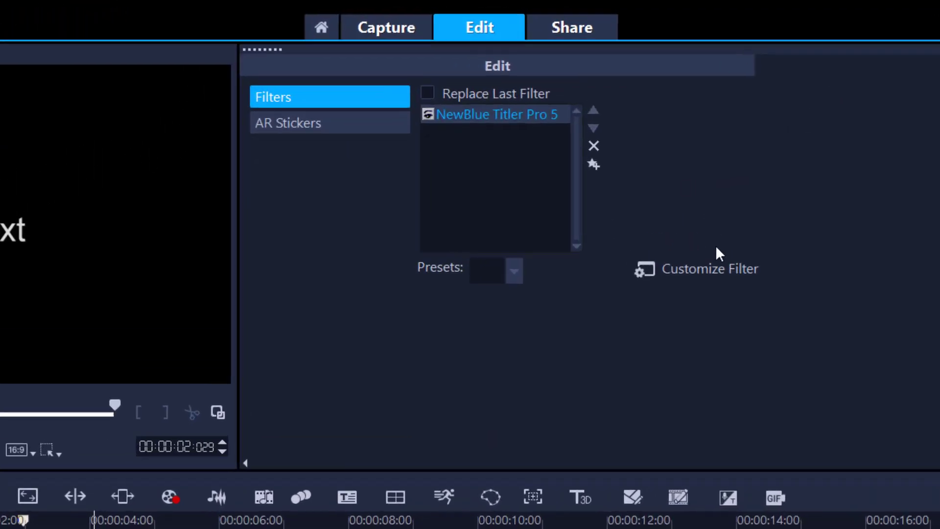
Customise the filter in NewBlue Titler Pro and float the Attributes panel in its own window.
click(716, 269)
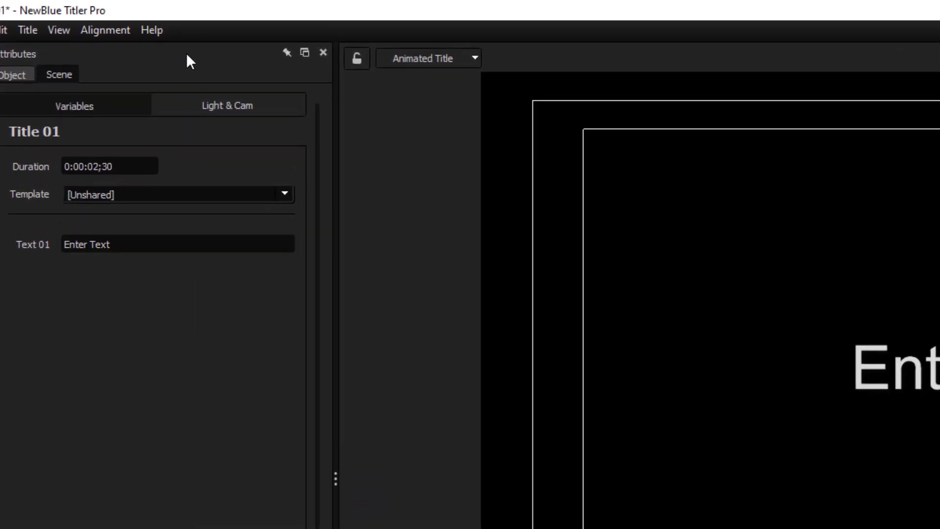
drag(109, 33, 164, 127)
drag(292, 219, 427, 246)
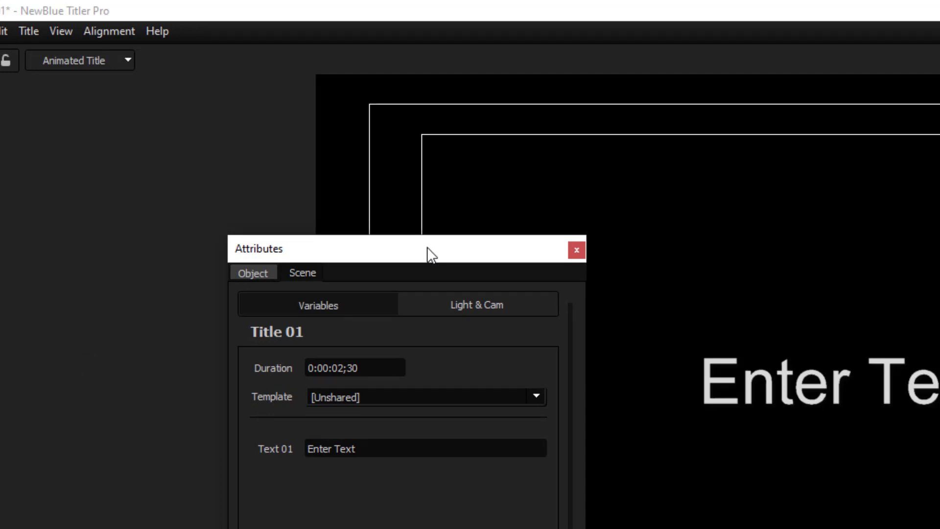
Switch the workspace to the View > Layout > Animated Design layout.
click(61, 30)
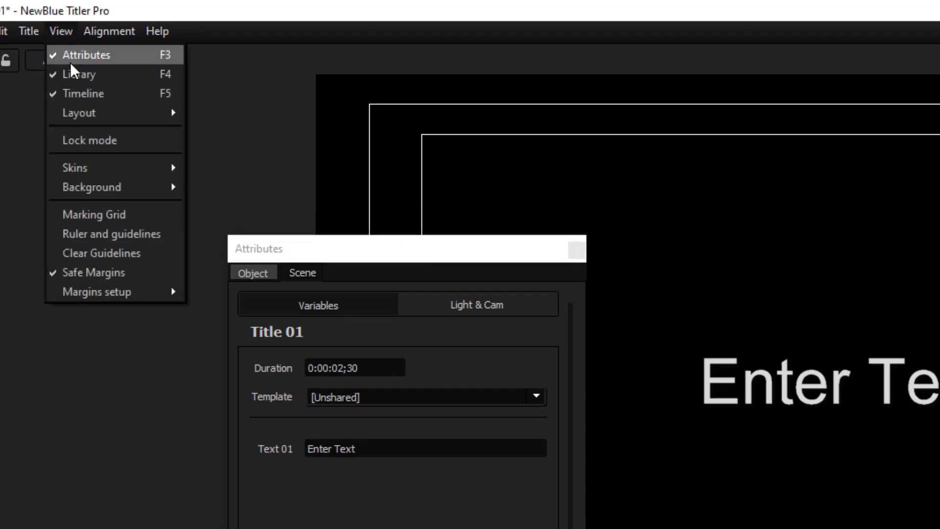
mouse_move(133, 112)
click(213, 114)
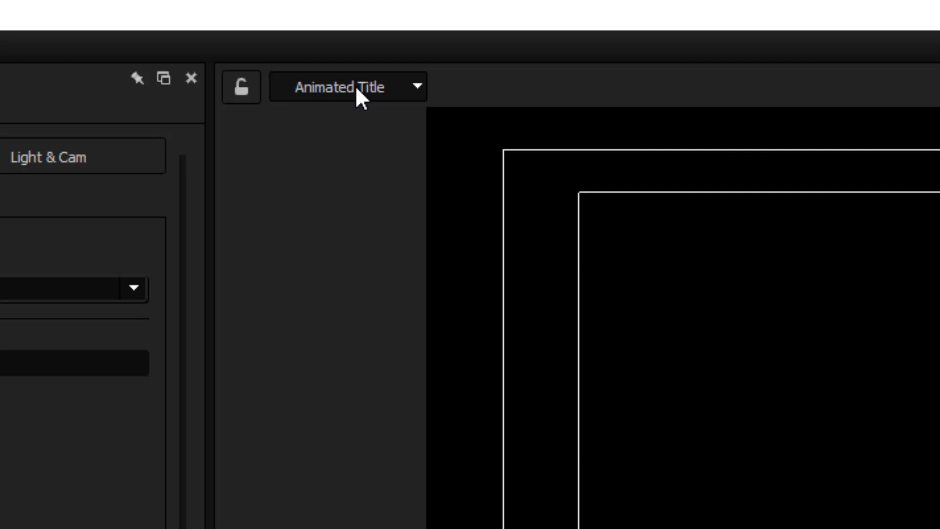
click(356, 89)
click(348, 149)
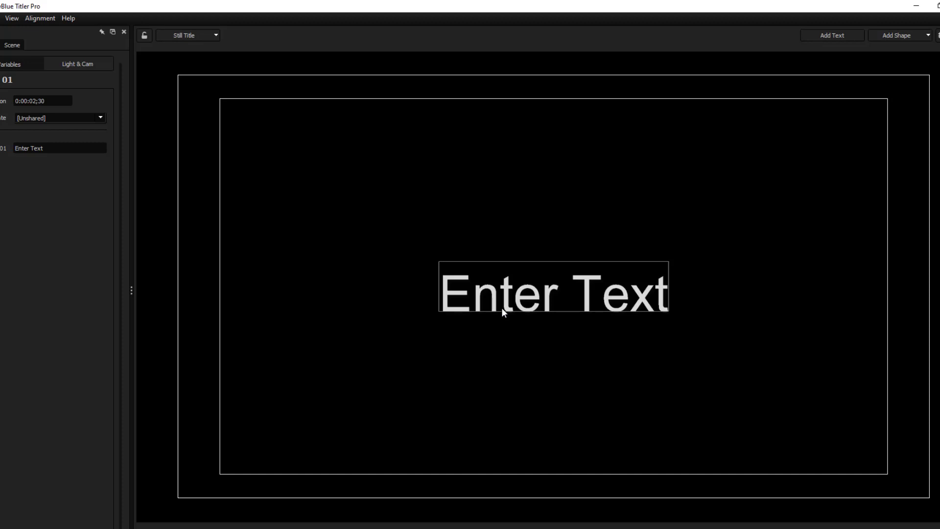
click(177, 36)
click(180, 48)
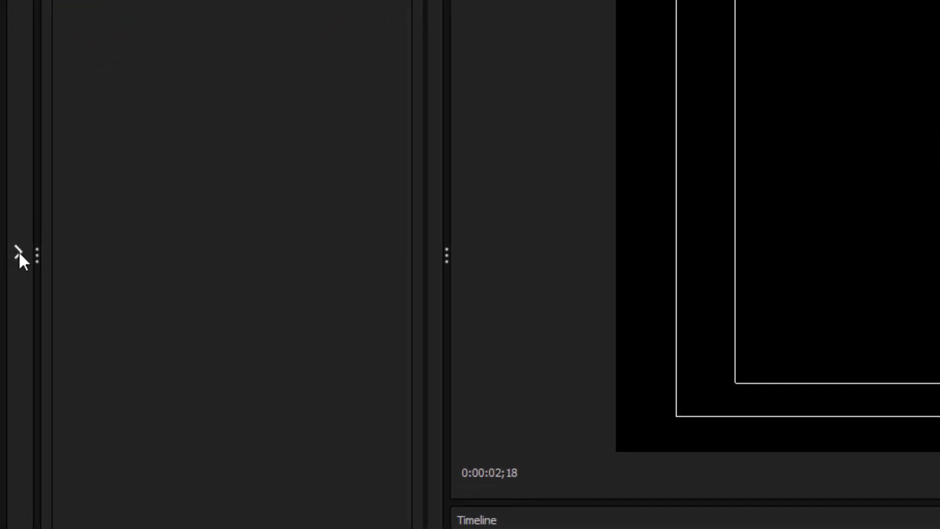
Show the Lower 3rds folder in the template Library and preview the Fashionista lower-third thumbnail.
click(18, 251)
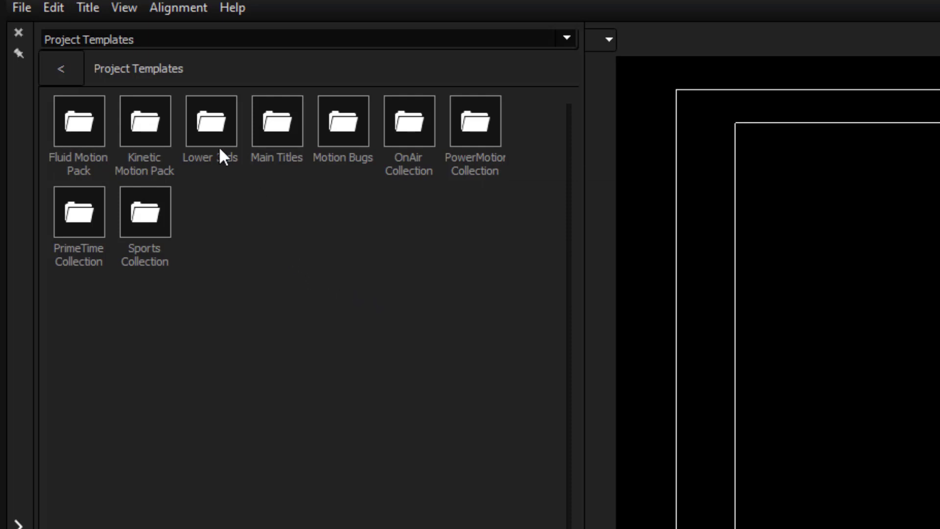
double_click(199, 114)
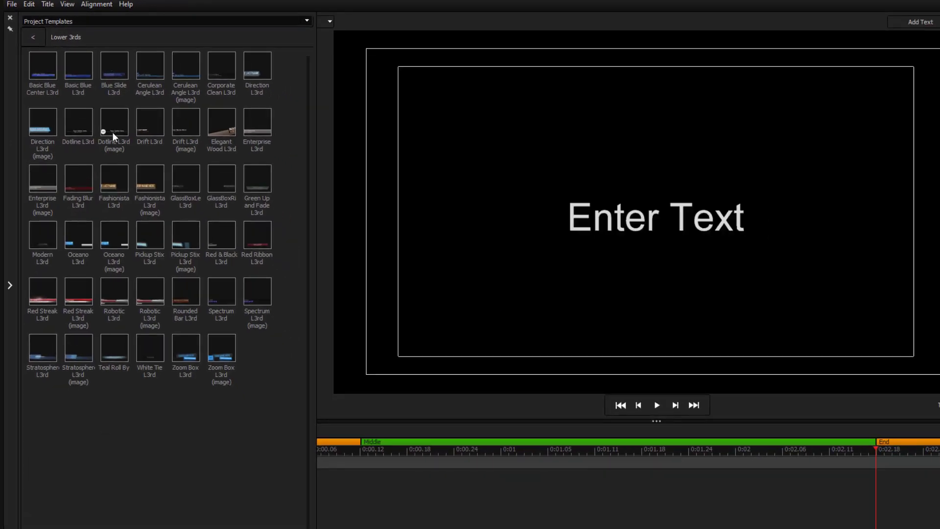
mouse_move(113, 126)
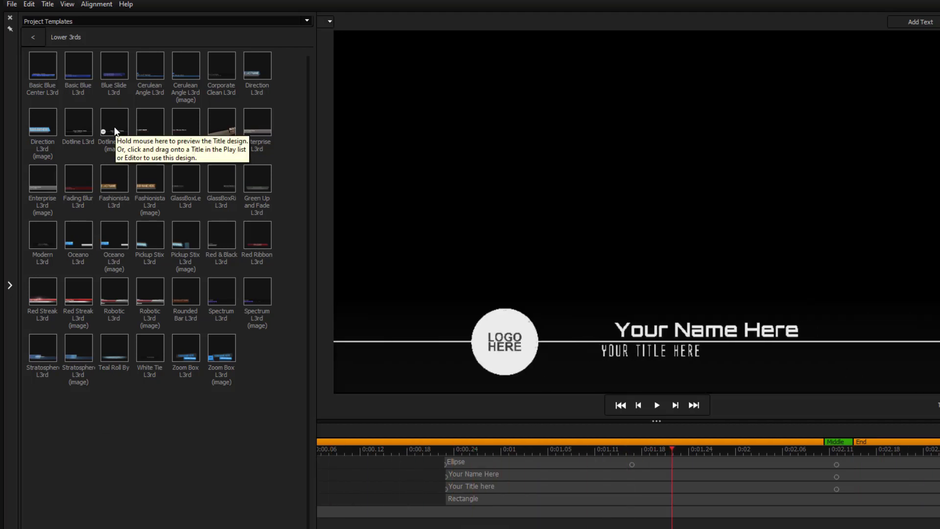
mouse_move(107, 184)
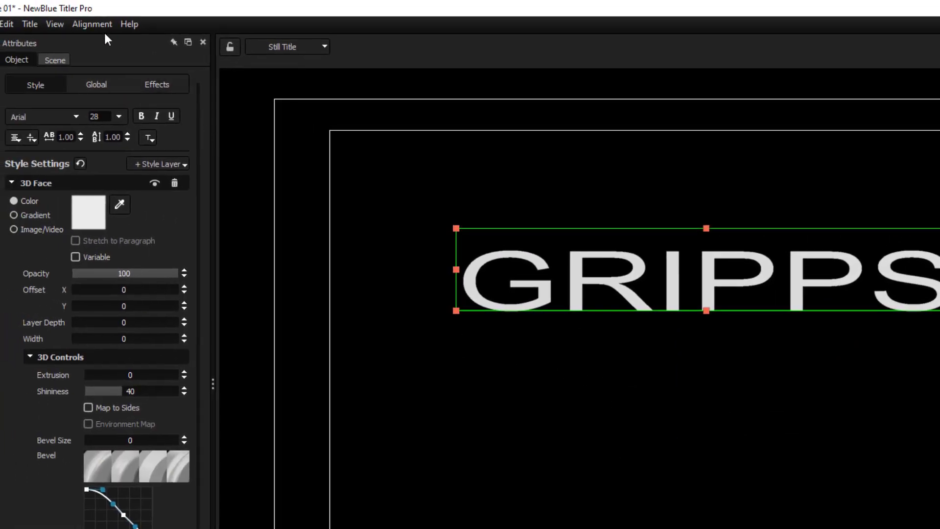
Use Alignment > Center in Frame to move GRIPPS from the upper left to the frame's middle.
click(98, 23)
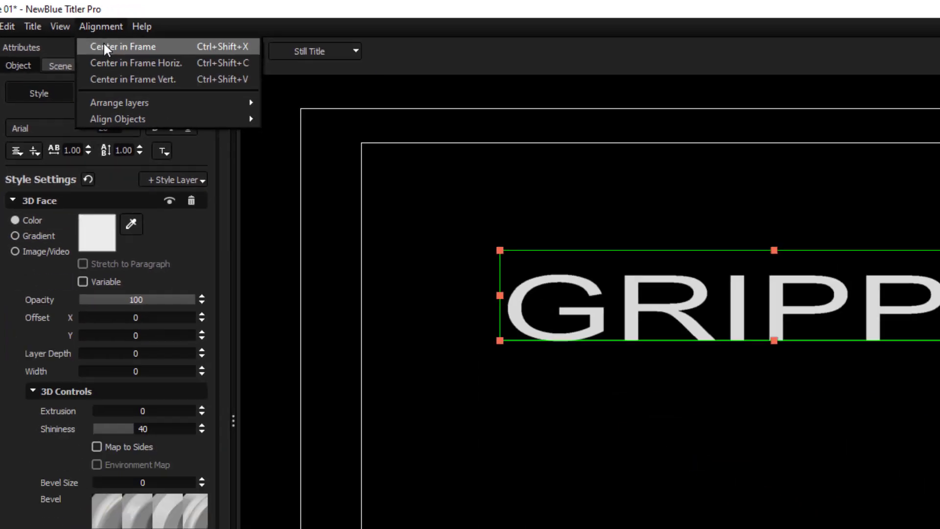
click(162, 71)
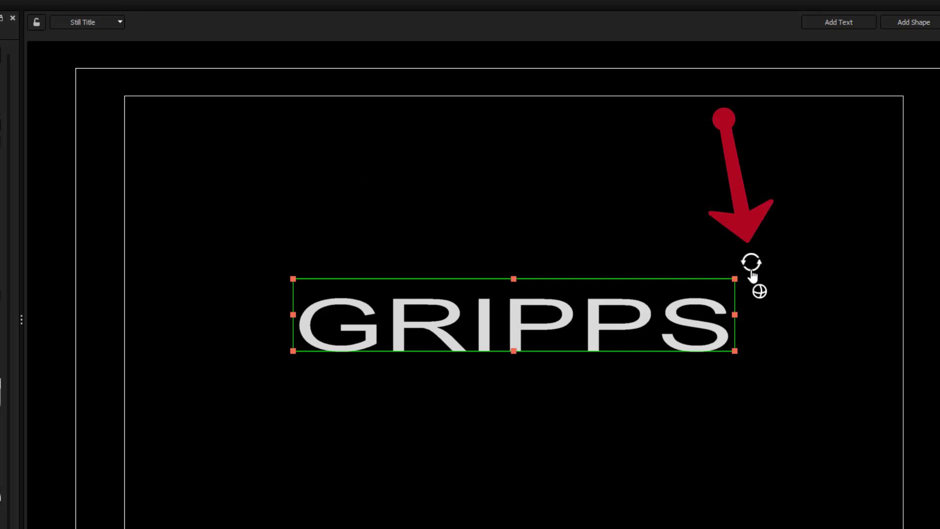
Tilt GRIPPS slightly with the rotate handle, then spin it freely in 3D to a steep diagonal.
mouse_move(753, 276)
mouse_down()
mouse_move(743, 218)
mouse_move(722, 185)
mouse_move(728, 329)
mouse_move(715, 328)
mouse_move(698, 176)
mouse_move(701, 269)
mouse_move(714, 290)
mouse_up()
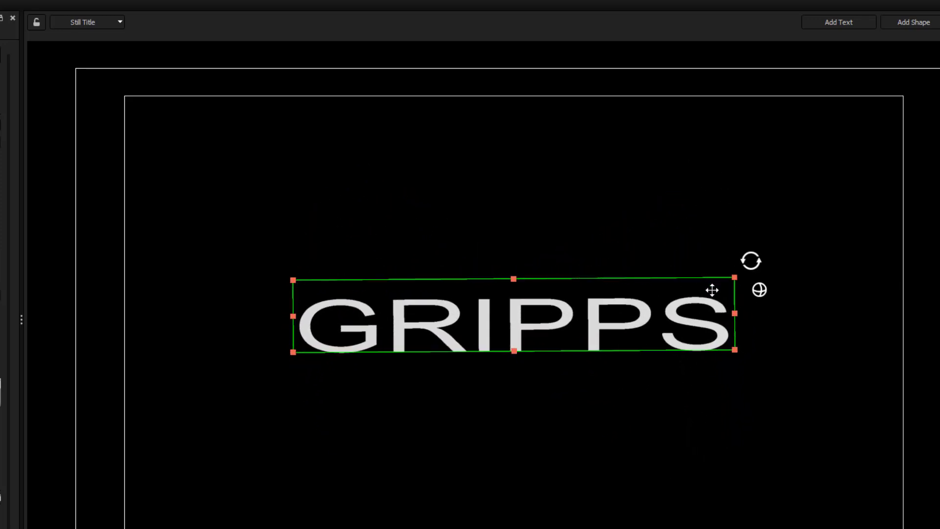
click(760, 295)
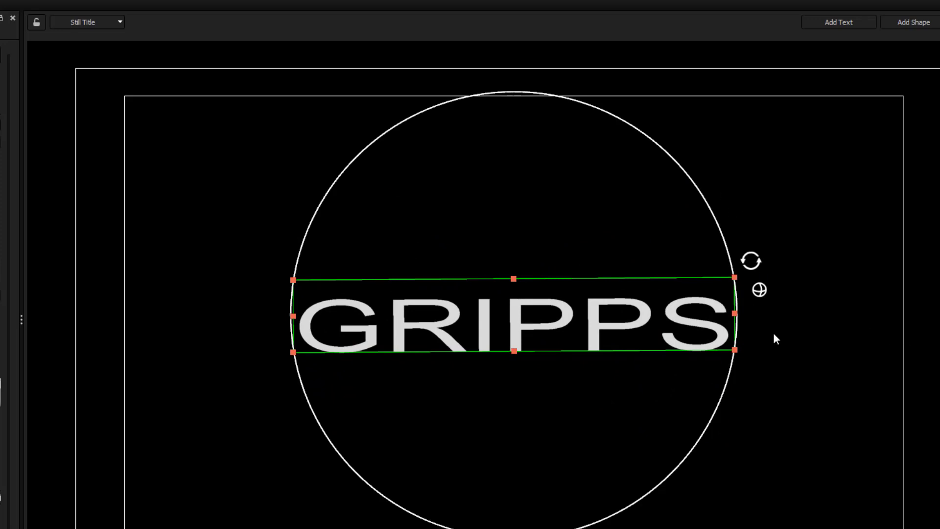
drag(578, 411, 532, 357)
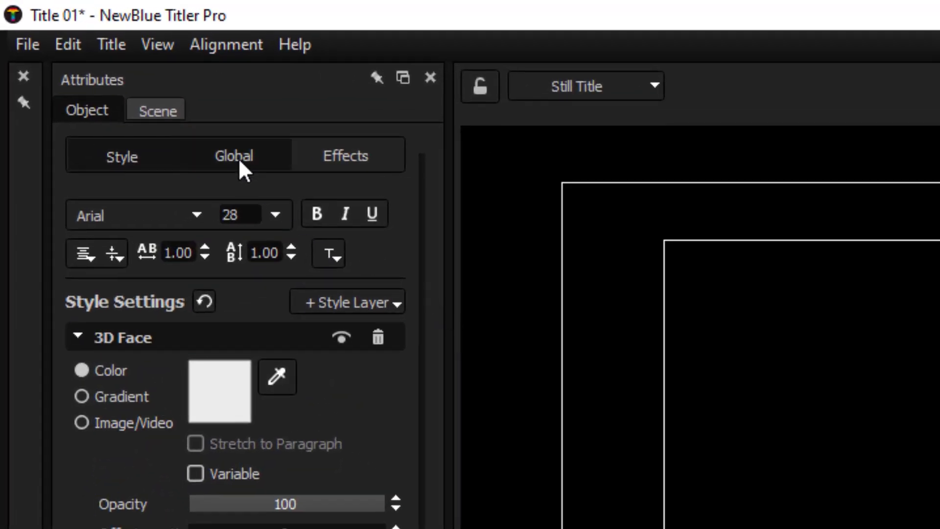
Reset the GRIPPS text's Position and Rotation to 0 in the Global tab's Transform section.
click(239, 157)
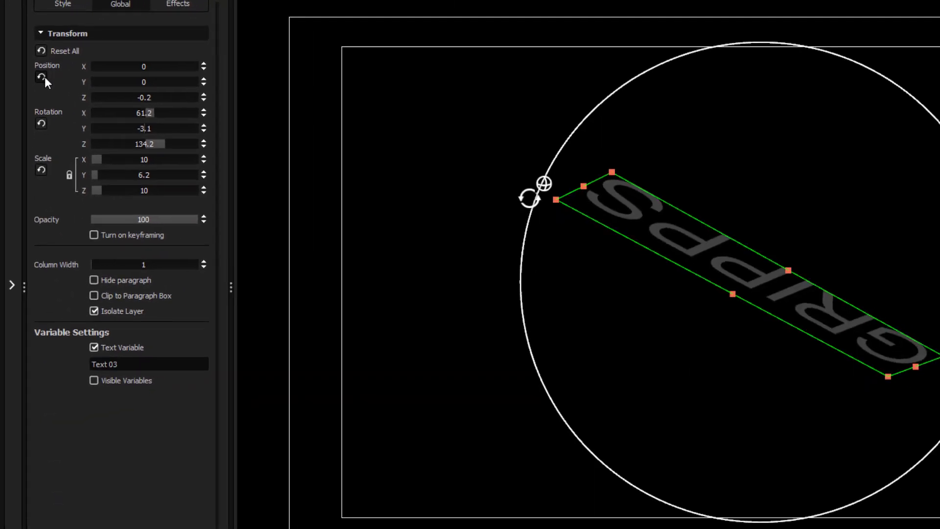
click(44, 77)
click(42, 124)
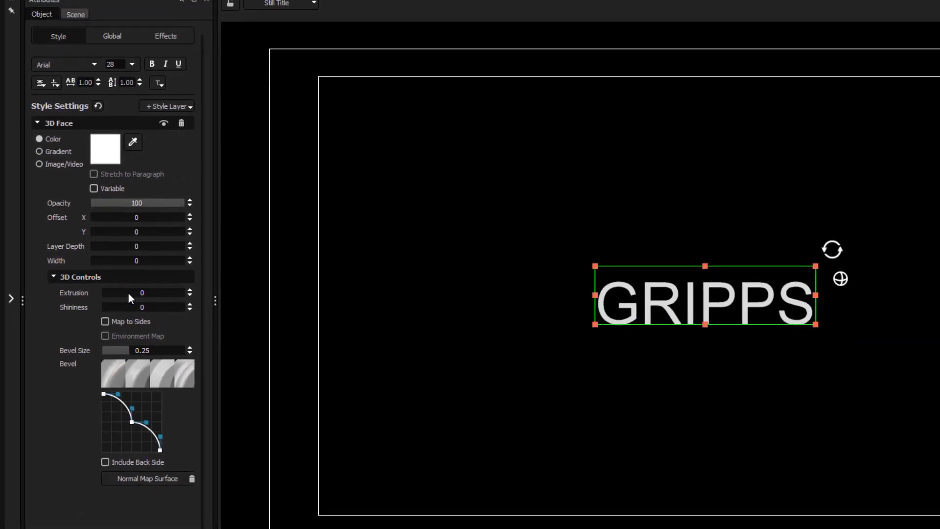
Preview Extrusion and Bevel Size on the GRIPPS letters, then set Bevel Size back to 0.
mouse_move(125, 291)
mouse_down()
mouse_move(205, 301)
mouse_move(125, 288)
mouse_move(189, 288)
mouse_move(104, 286)
mouse_move(162, 281)
mouse_move(128, 289)
mouse_up()
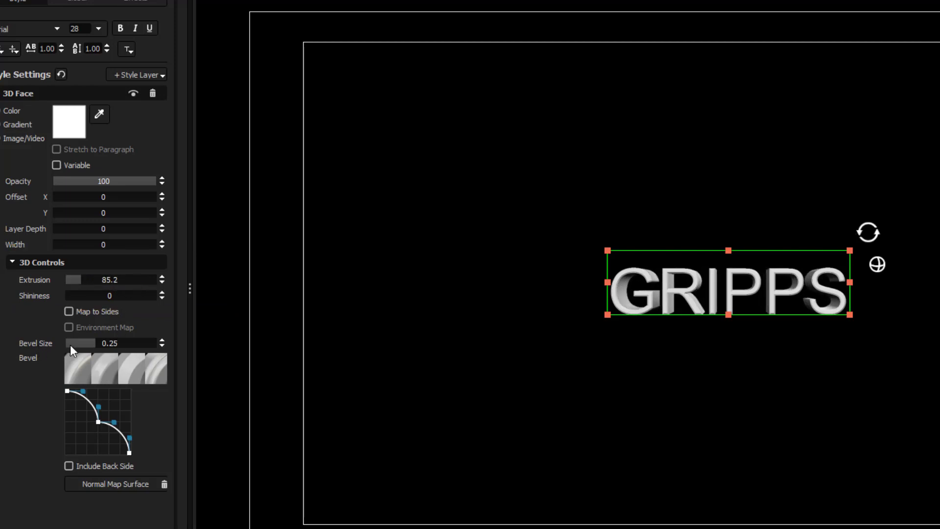
drag(86, 350, 59, 352)
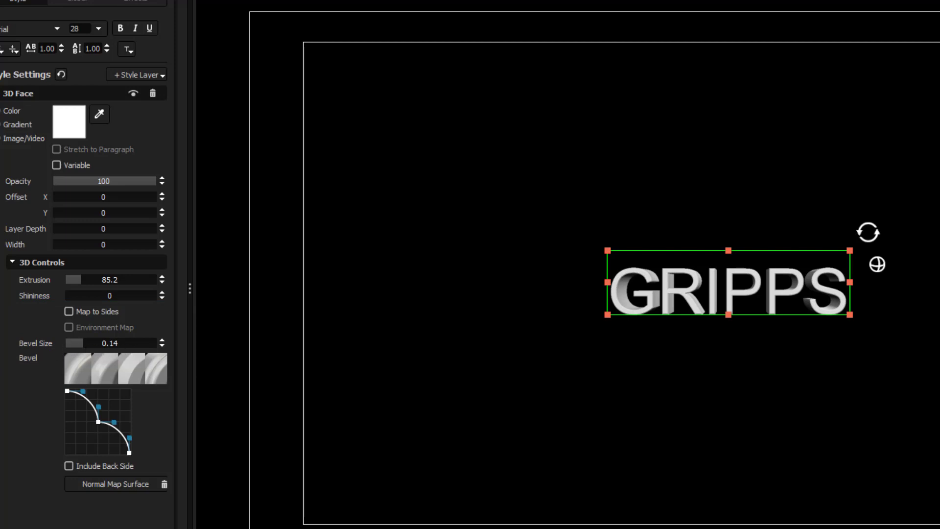
click(108, 345)
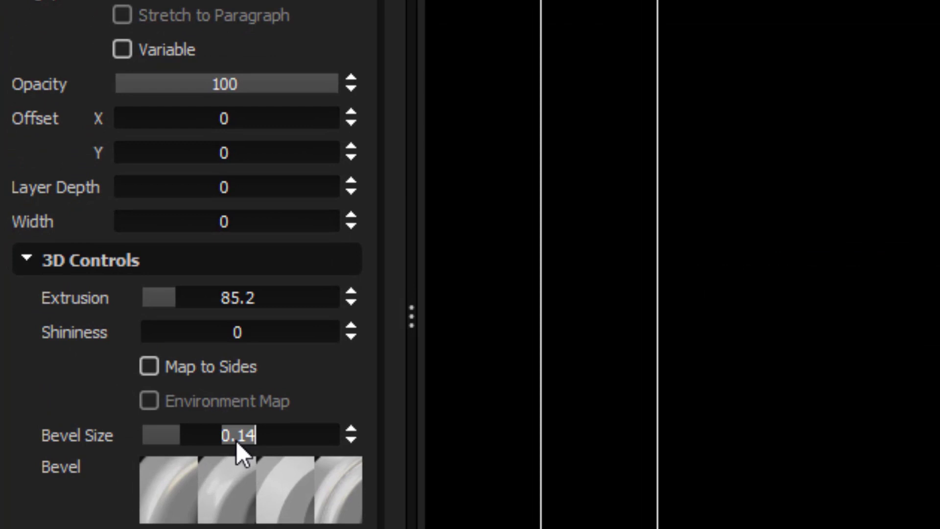
text(0)
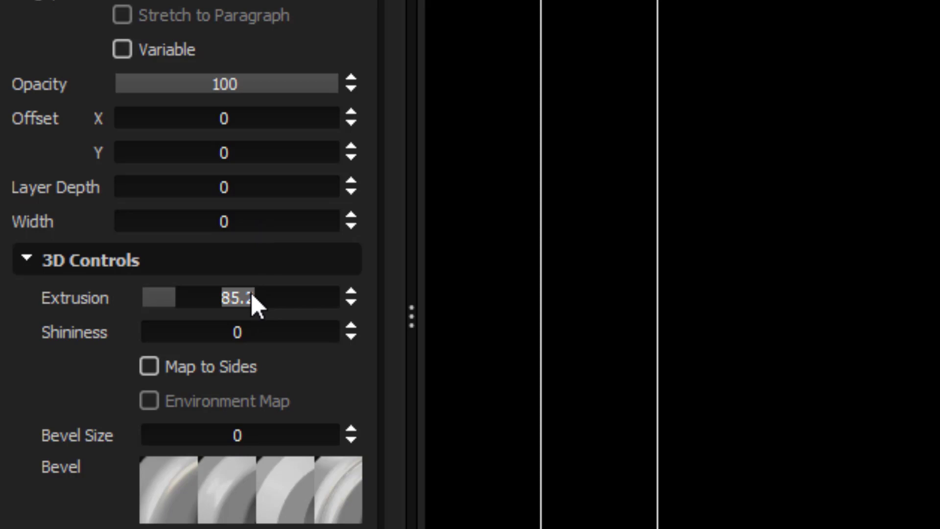
text(0)
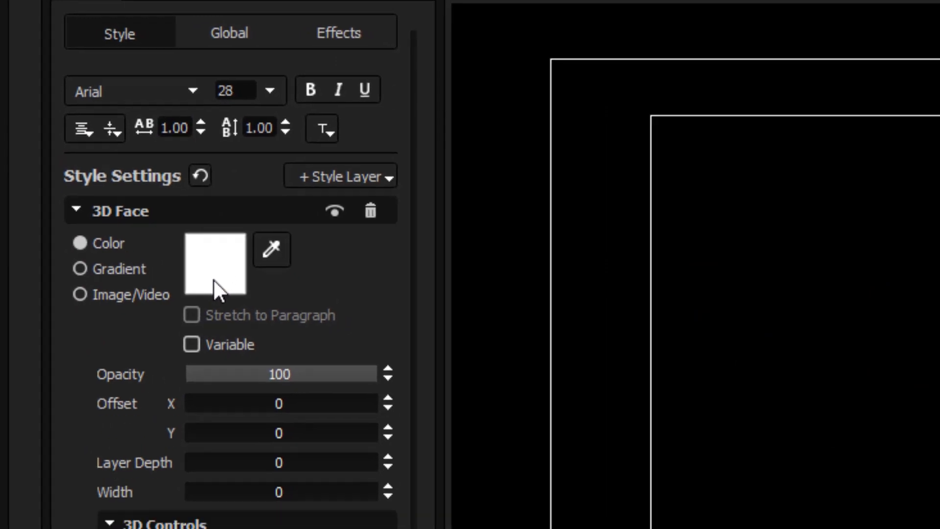
Try a Gradient face fill on GRIPPS, closing the Pick Color dialogs without changes.
click(213, 278)
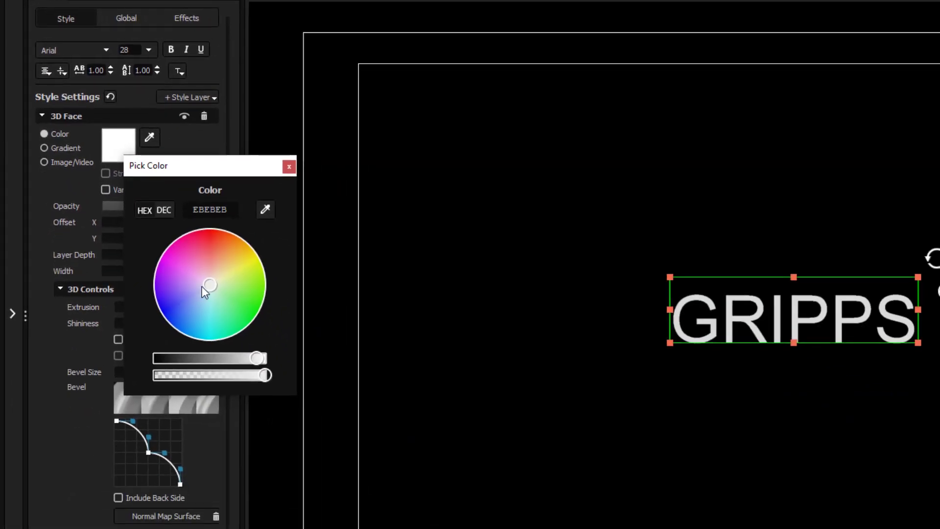
click(288, 167)
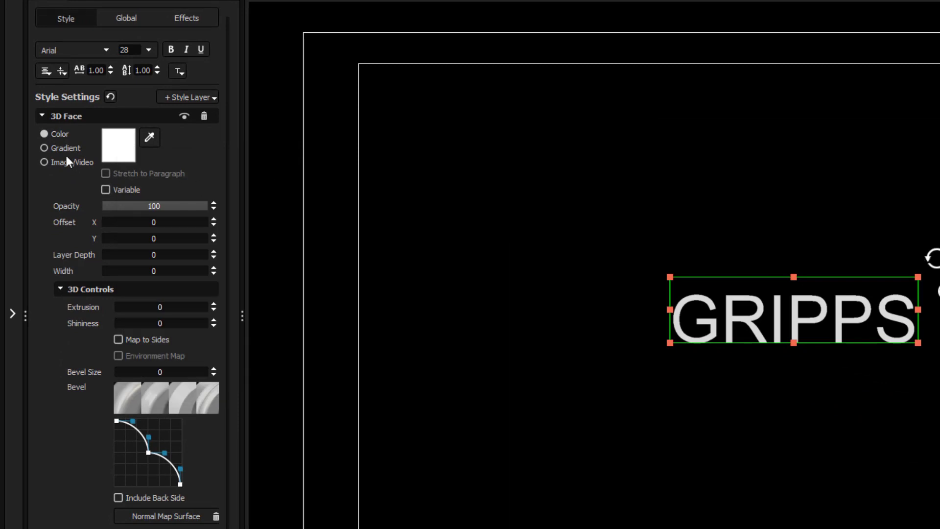
click(43, 148)
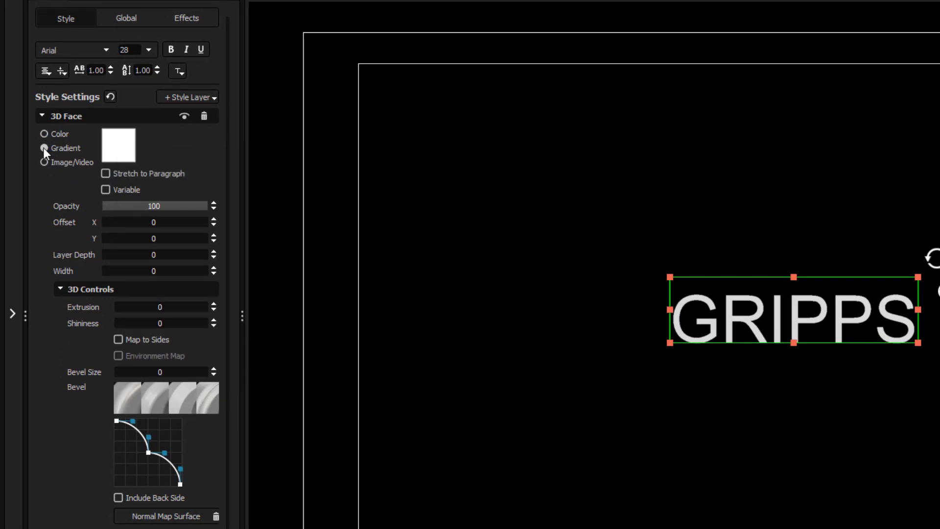
click(127, 151)
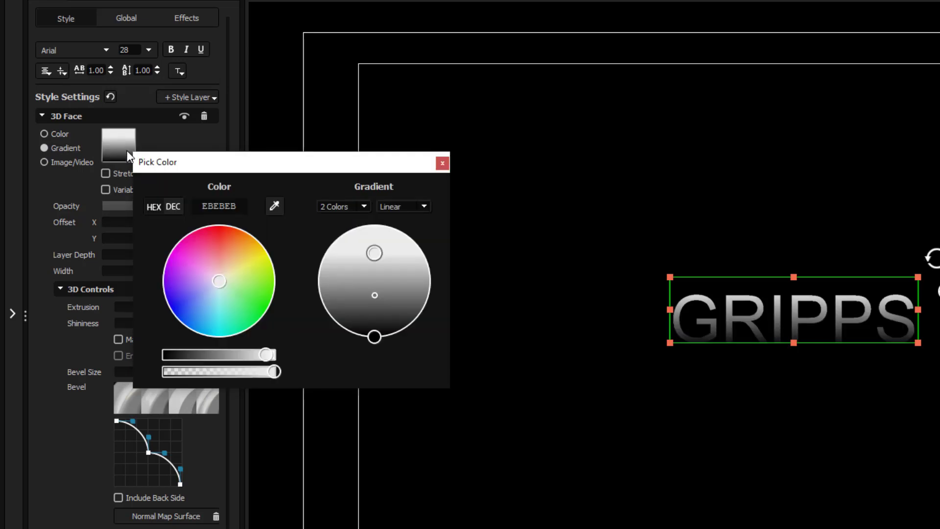
click(444, 164)
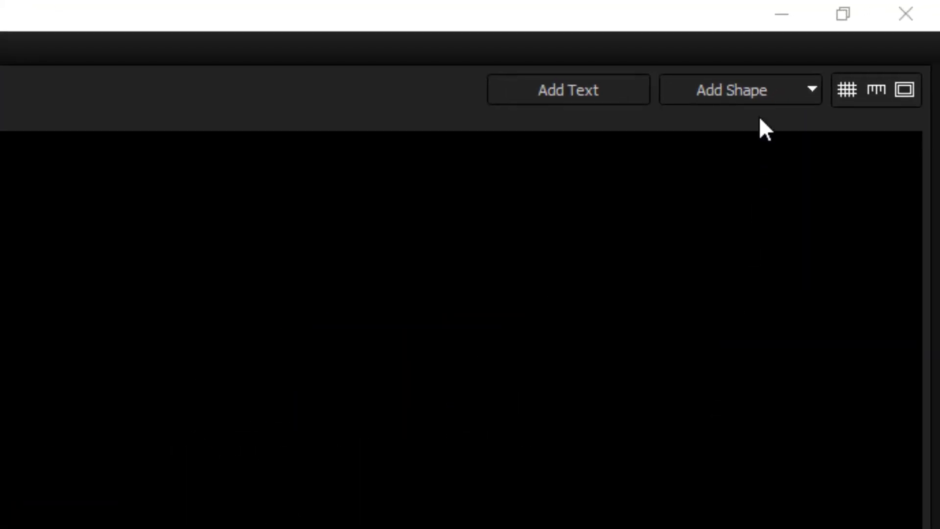
Add a Rectangle shape and give it a red colour in Pick Color.
click(752, 98)
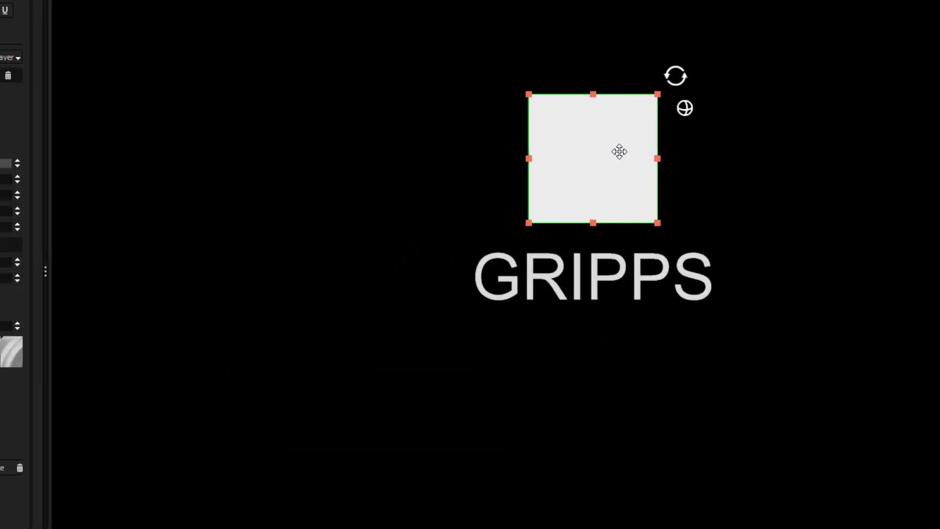
click(73, 107)
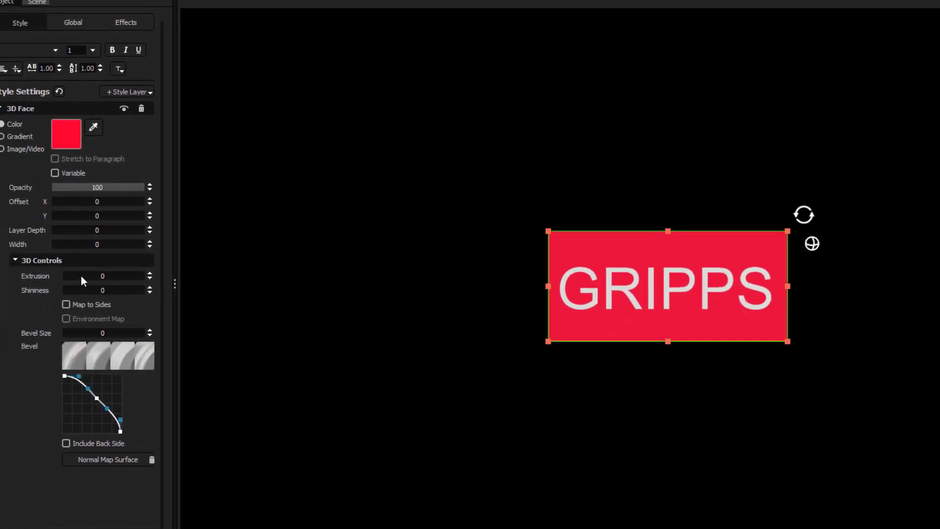
Extrude the red rectangle to 100, rotate it in 3D, then marquee-select the GRIPPS text.
drag(114, 274, 142, 275)
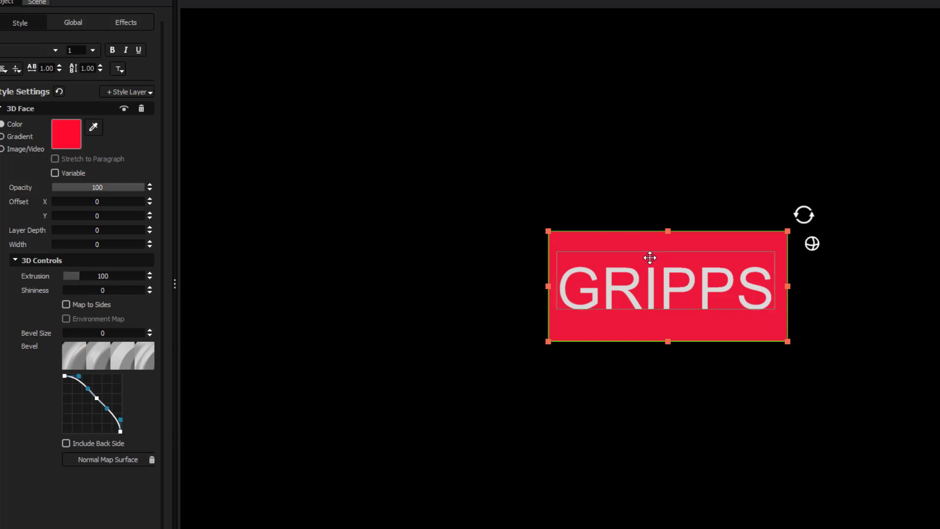
drag(820, 247, 724, 286)
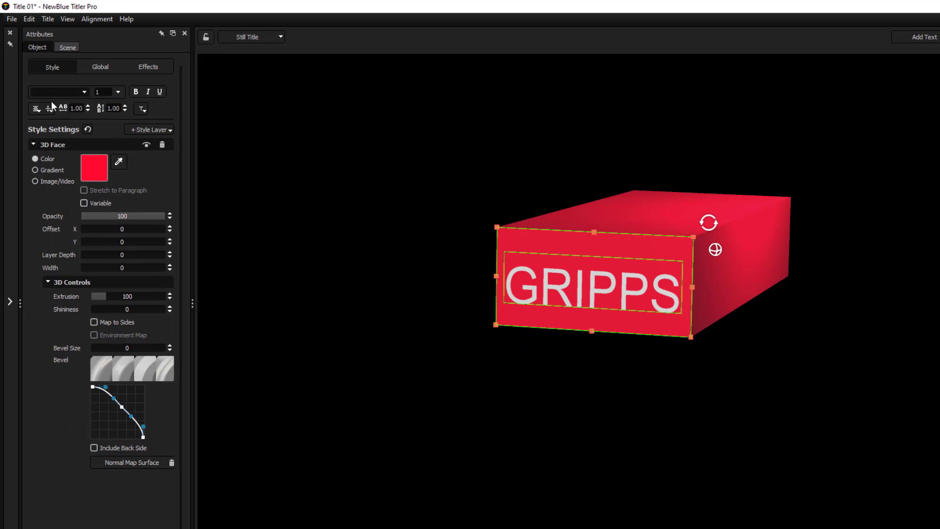
mouse_move(97, 295)
mouse_down()
mouse_move(127, 298)
mouse_move(99, 297)
mouse_up()
click(365, 352)
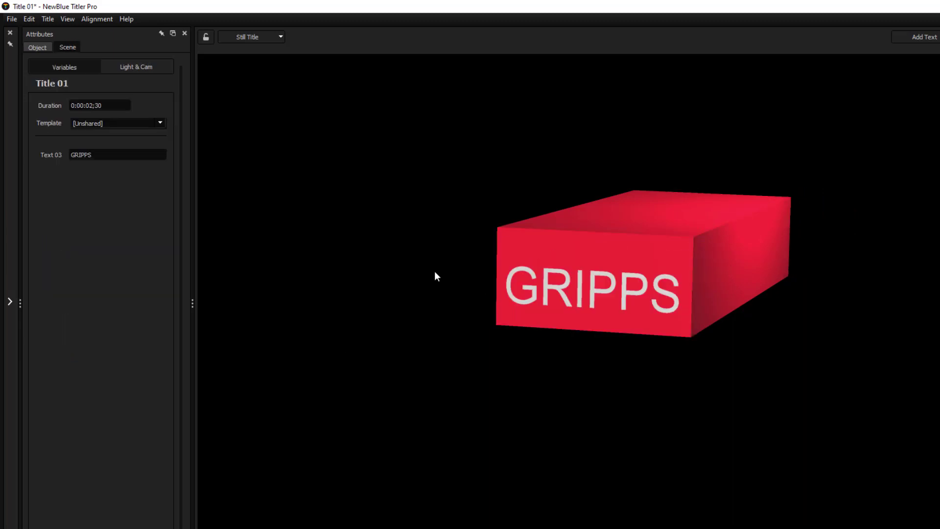
drag(466, 181, 863, 409)
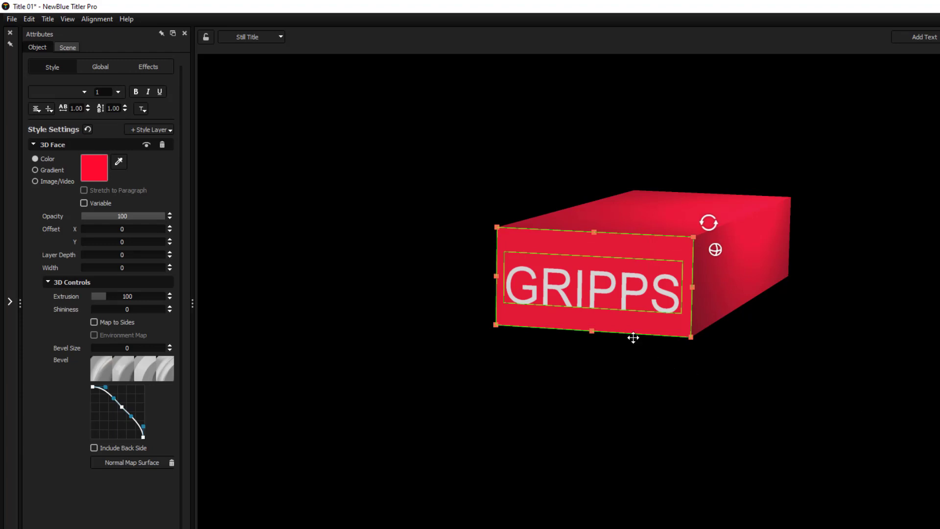
Group the GRIPPS text objects, stretch the group taller to Y scale 18.3, and set extrusion to 13.
right_click(624, 314)
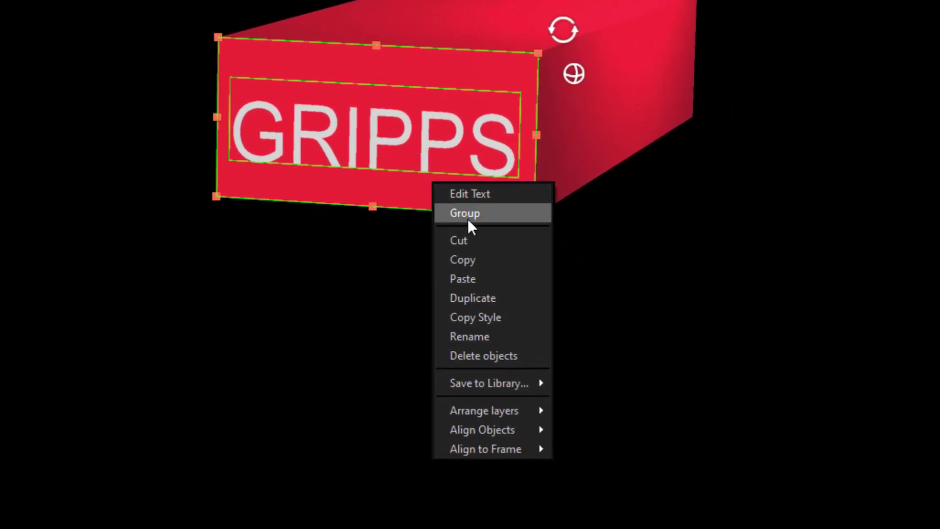
click(468, 214)
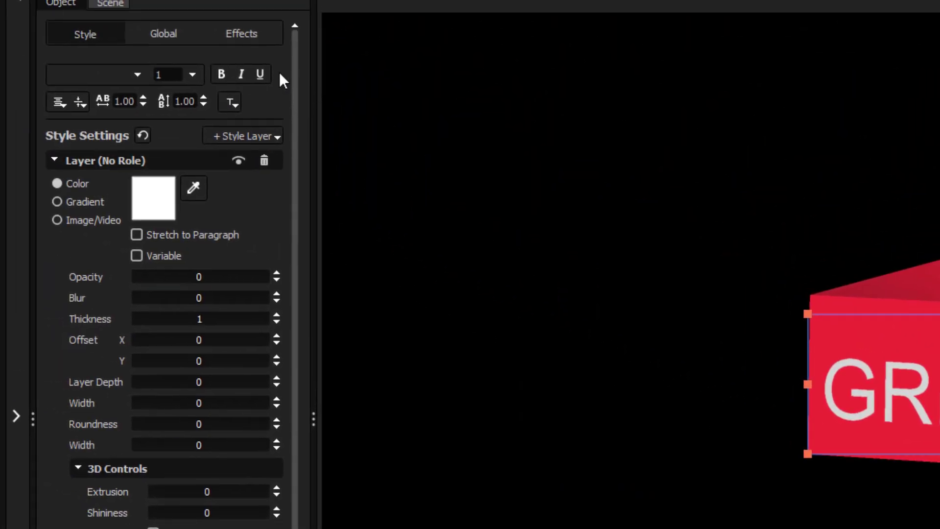
click(165, 31)
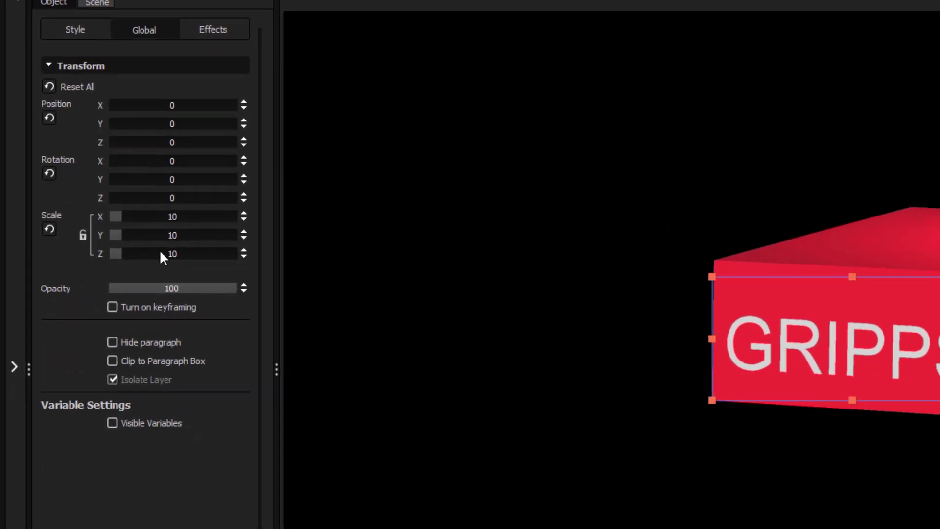
mouse_move(101, 184)
mouse_down()
mouse_move(131, 183)
mouse_move(120, 182)
mouse_up()
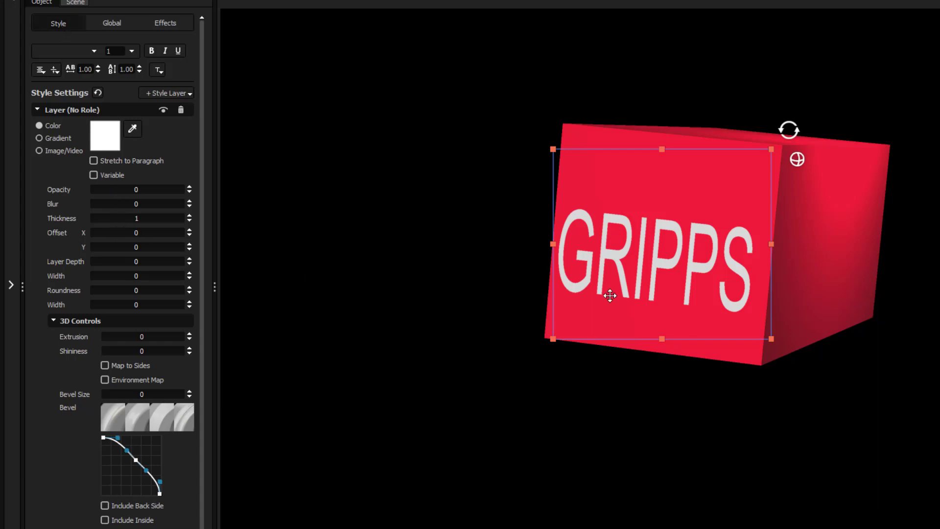
click(113, 339)
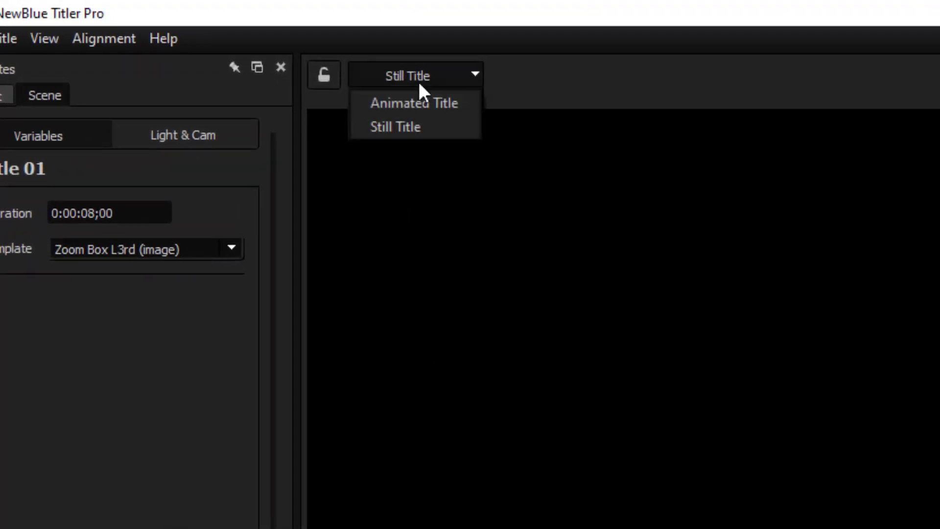
Make the title animated and browse the Basic text style presets.
click(419, 101)
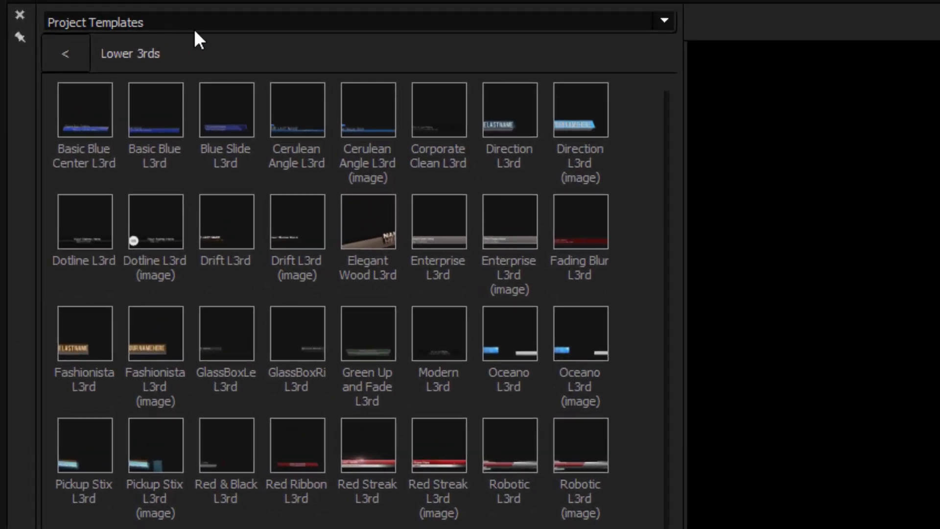
click(666, 25)
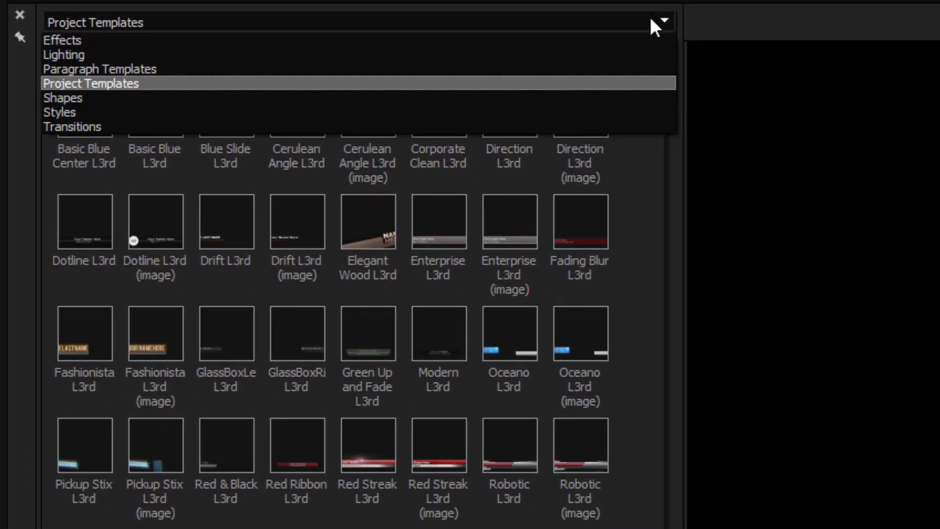
click(80, 111)
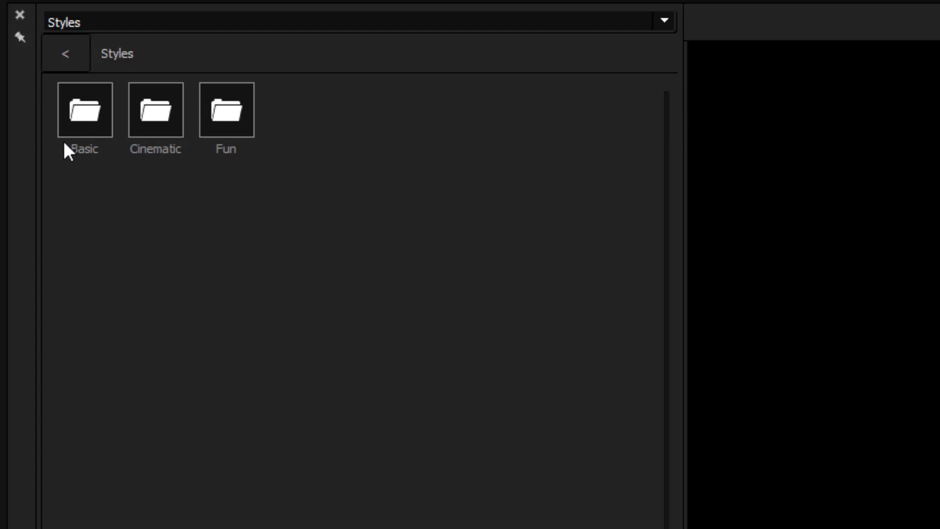
double_click(61, 117)
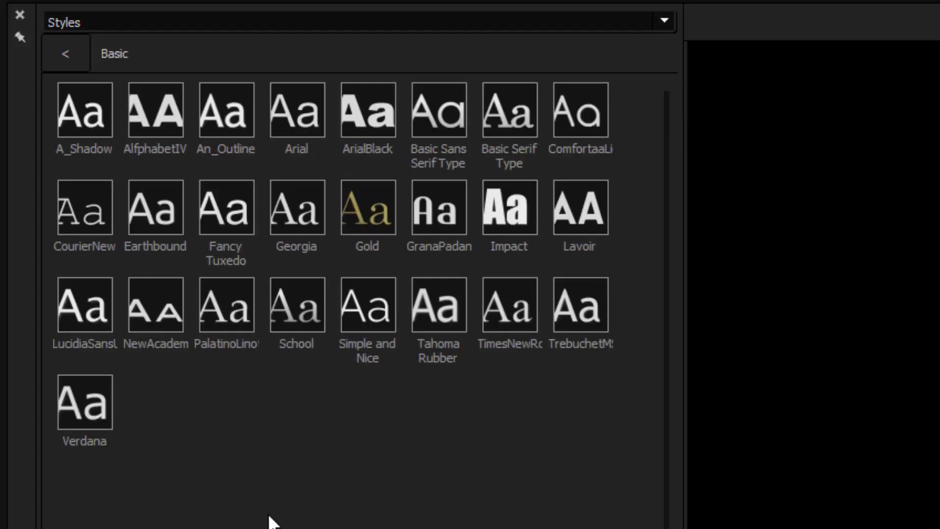
Return to Project Templates and open the Lower 3rds templates.
click(668, 20)
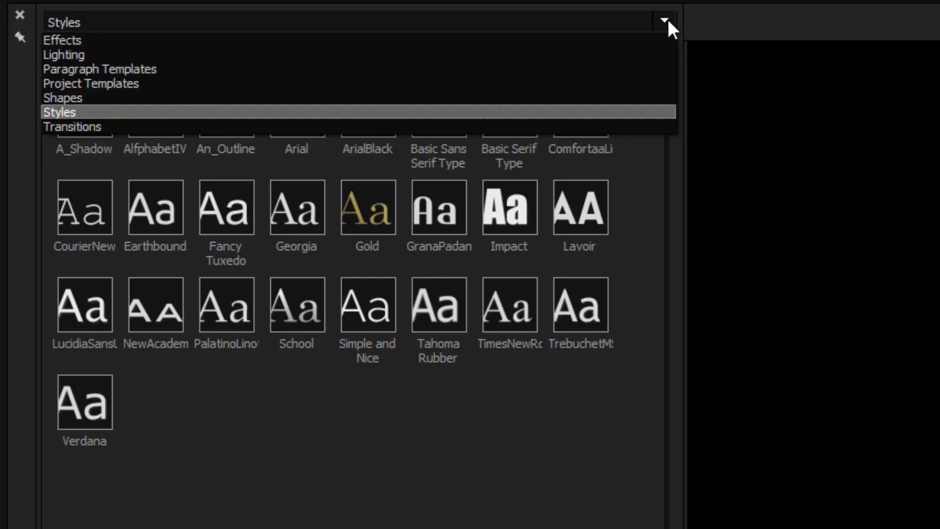
click(124, 87)
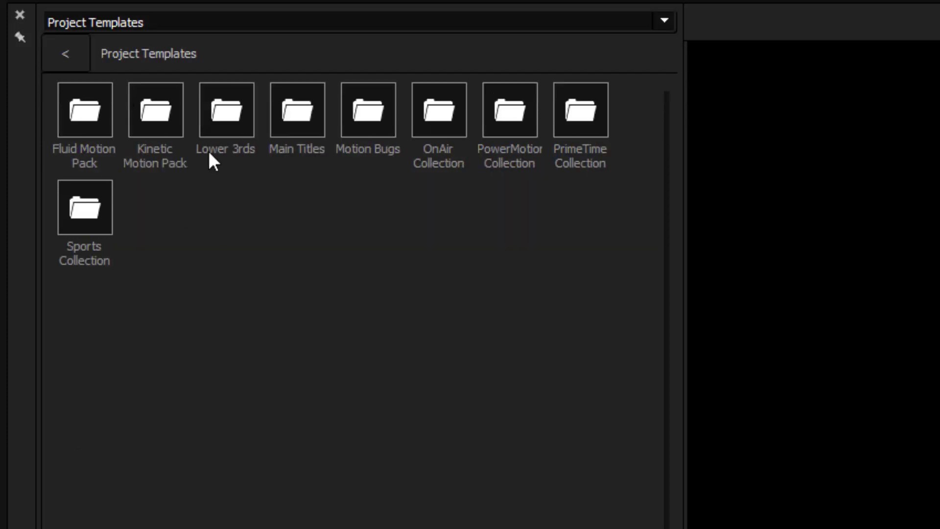
double_click(222, 112)
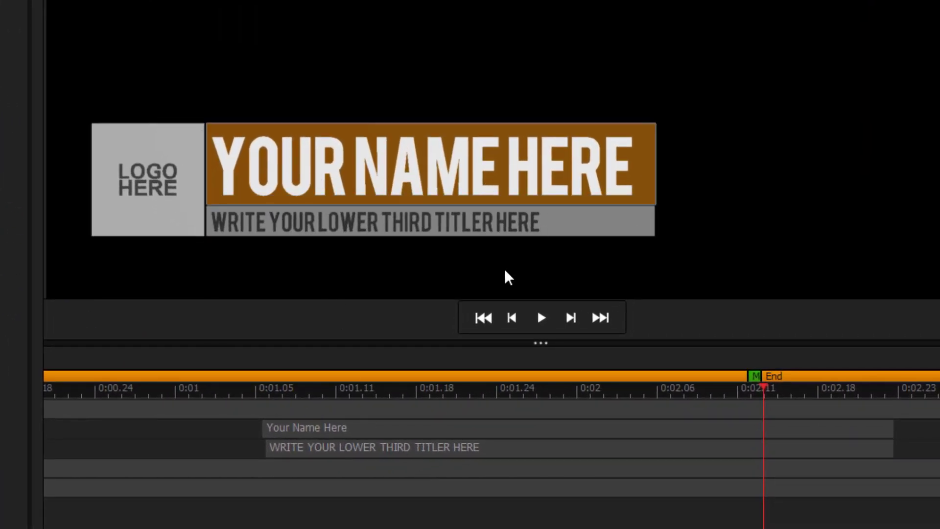
Replace the 'Your Name Here' scene variable with GRIPPS, then pick the title type.
click(333, 433)
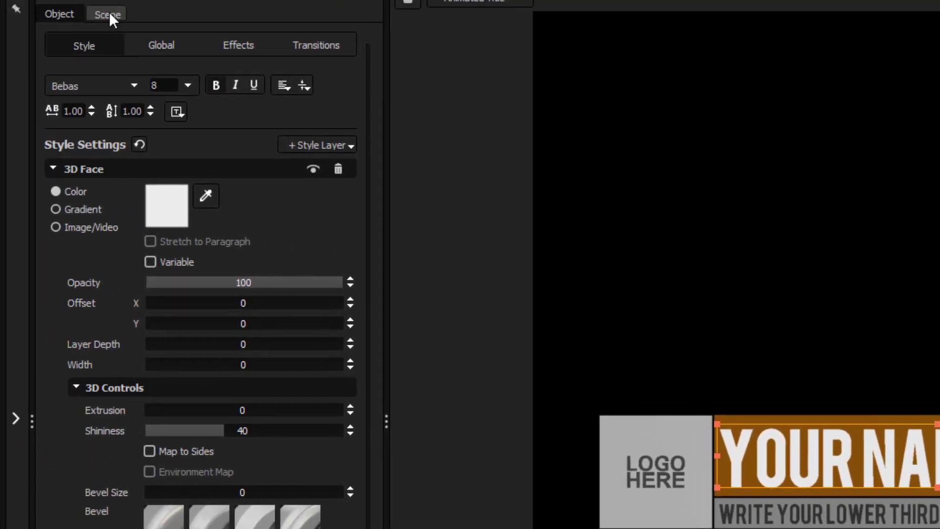
click(109, 15)
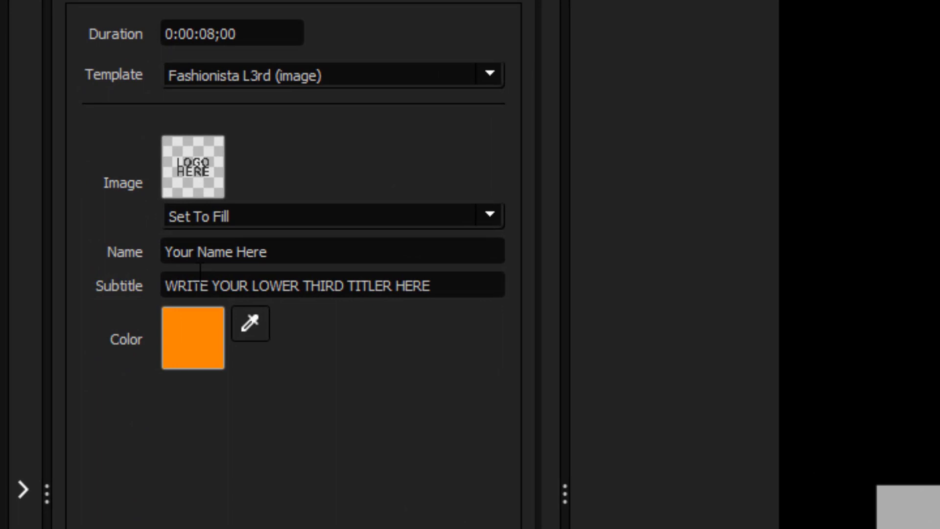
drag(279, 258, 158, 252)
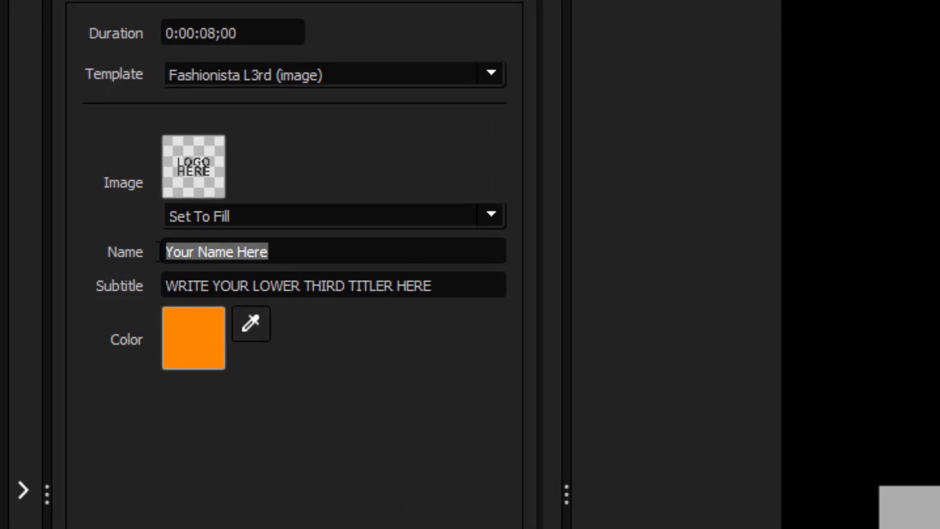
text(GRIPPS)
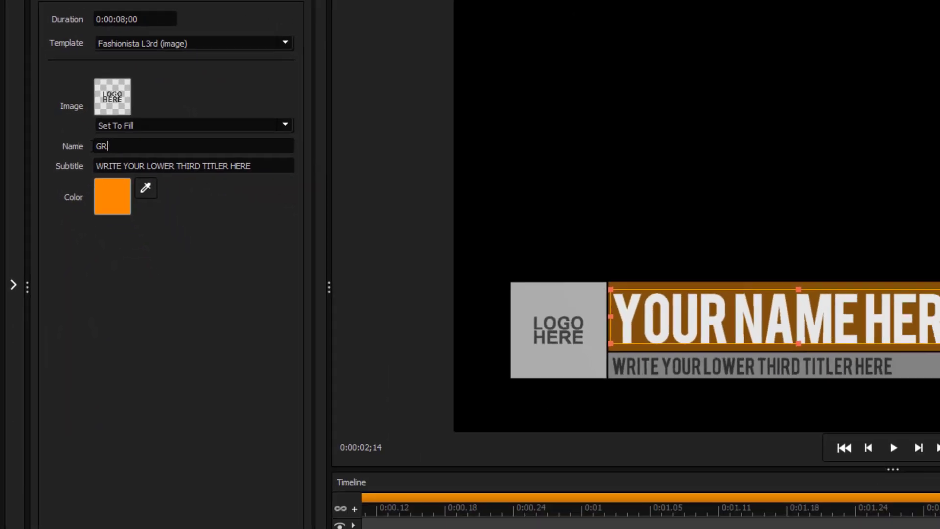
key(Return)
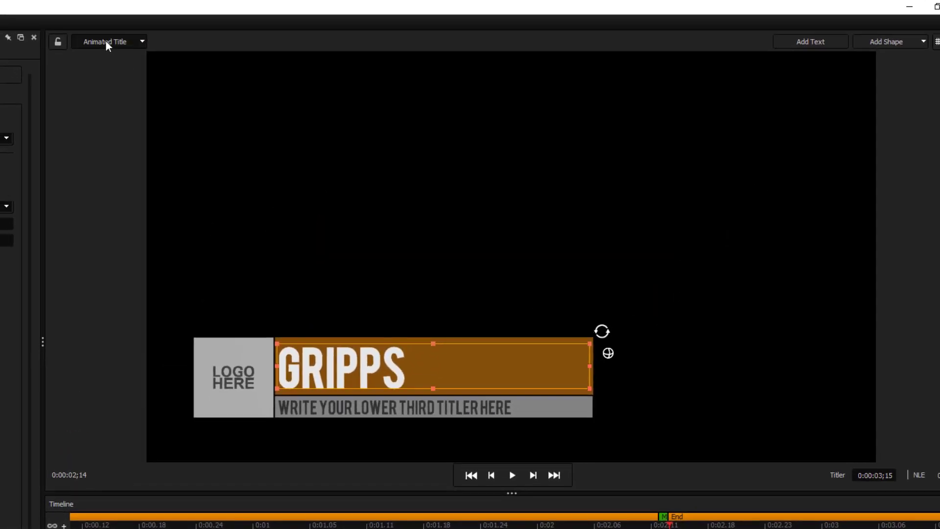
click(106, 41)
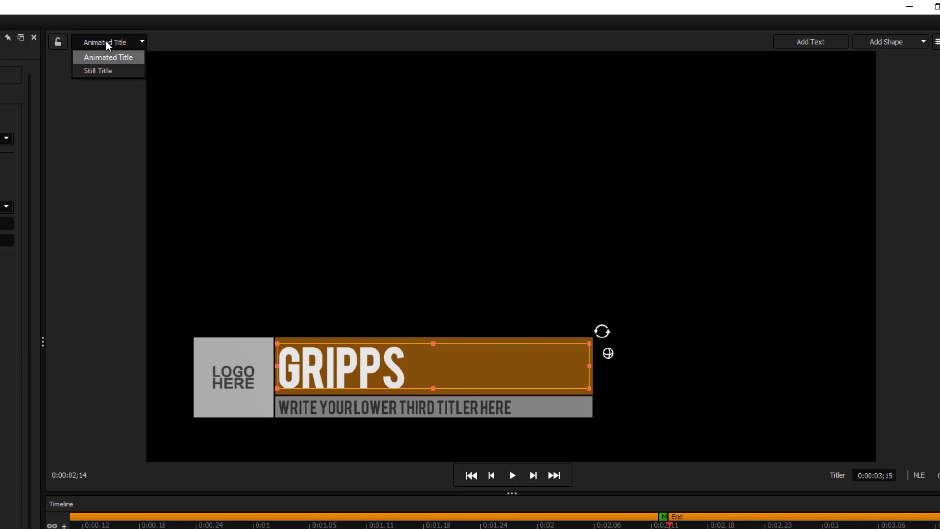
click(100, 72)
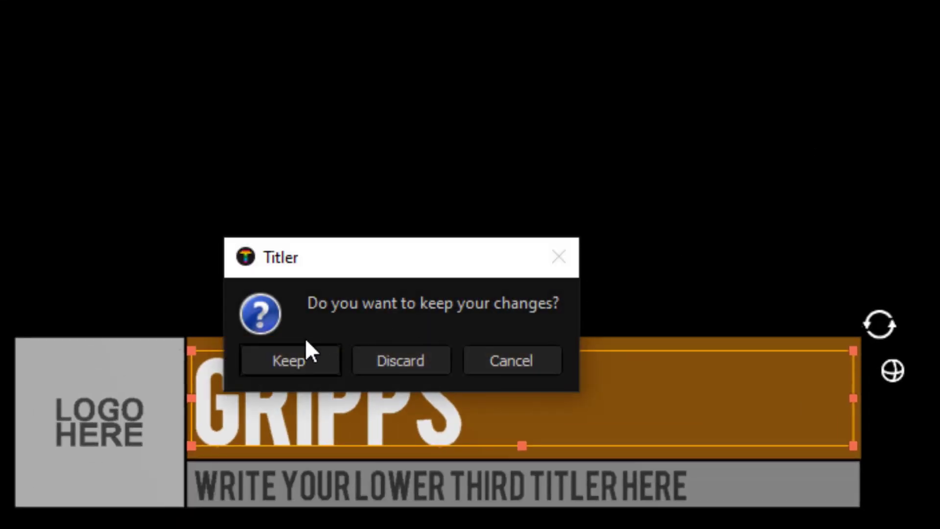
Keep the changes, save the GRIPPS title onto the clip, and preview it.
click(292, 361)
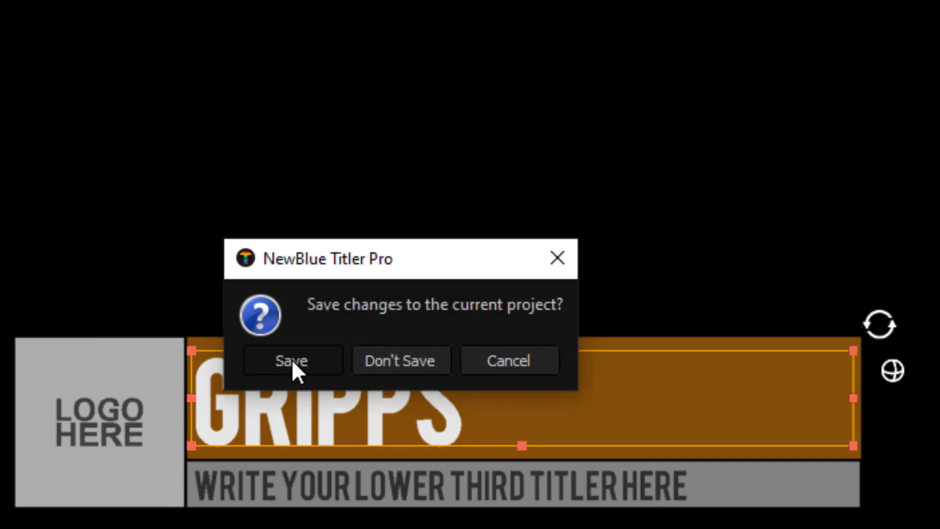
click(291, 360)
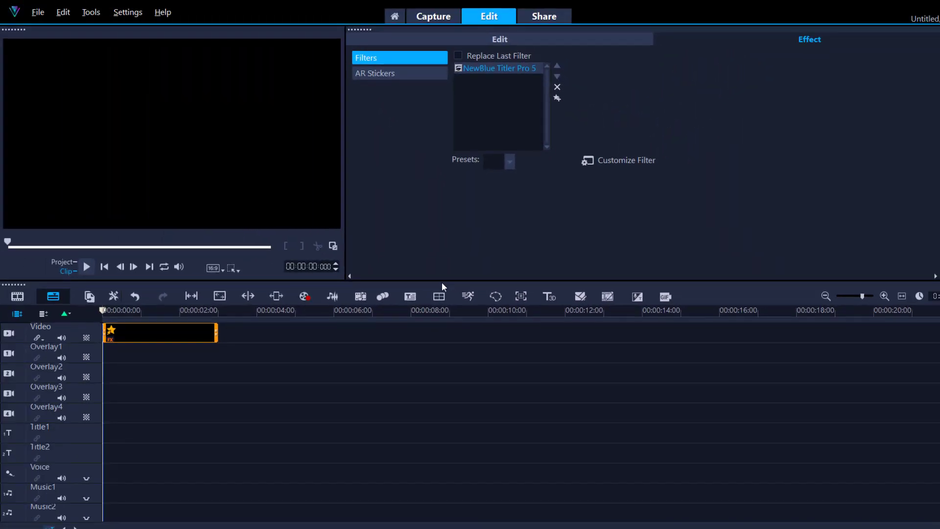
click(87, 266)
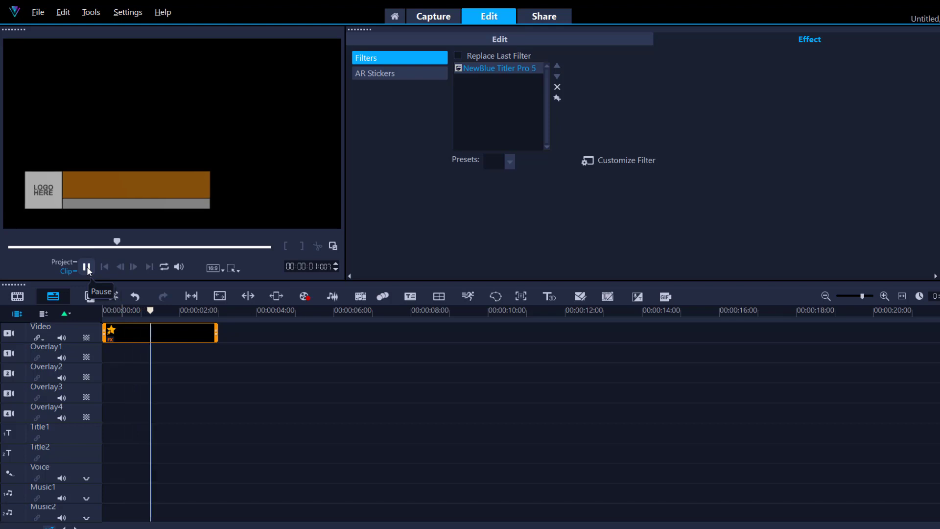
Stop playback, trim the clip at 00:00:01:15, and play it again.
click(87, 267)
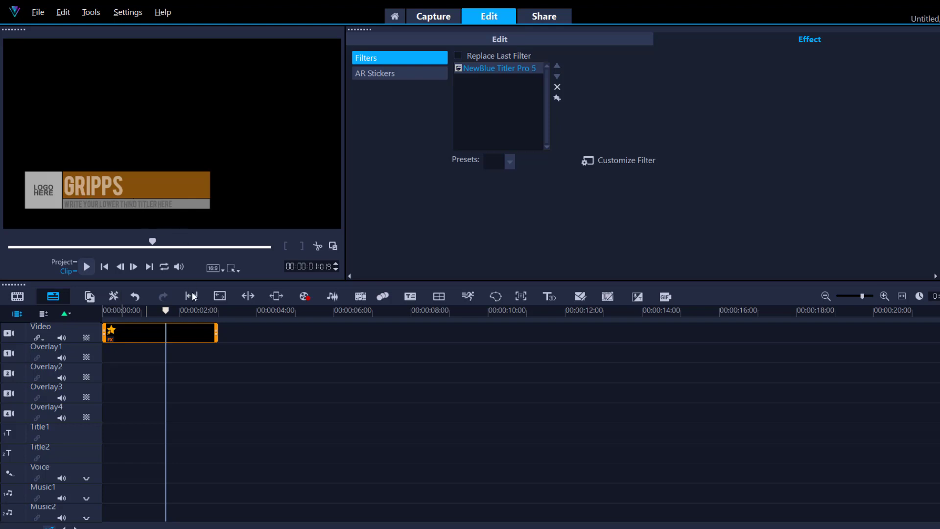
drag(215, 339, 161, 342)
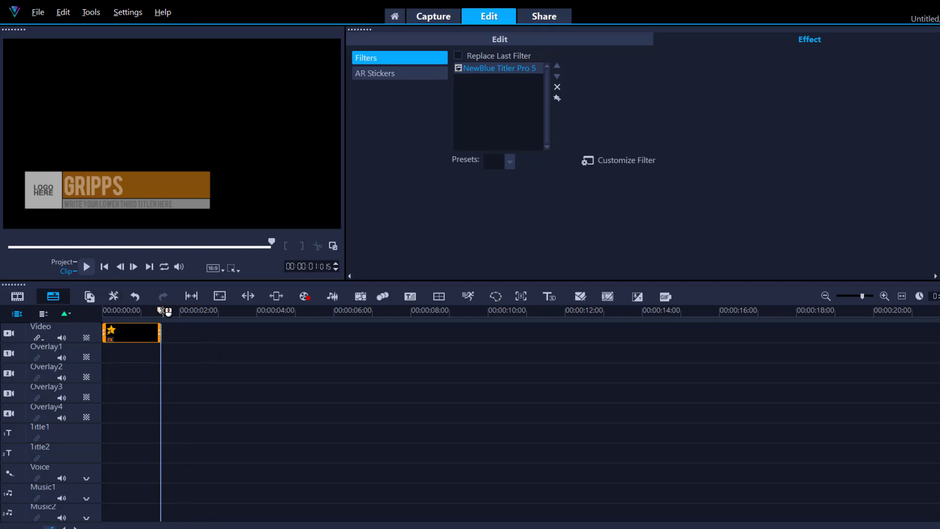
key(space)
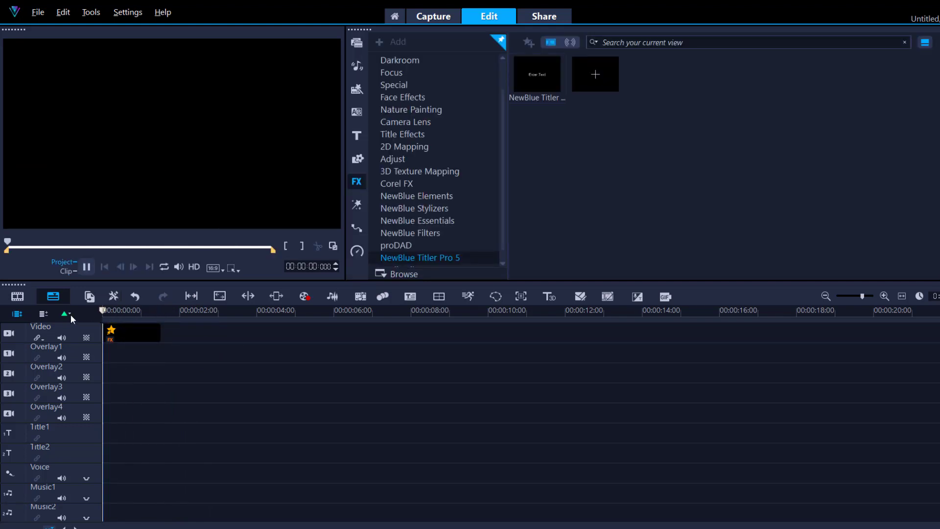